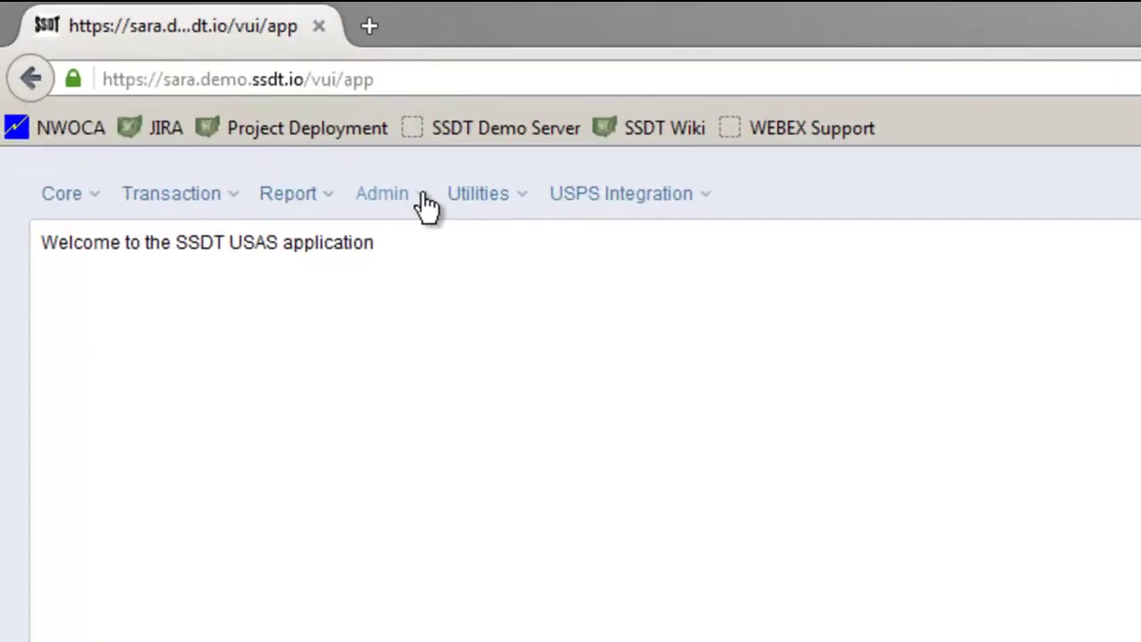
Go to the Users list under Admin and start a new blank user record.
{"action": "left_click", "coordinate": [426, 203]}
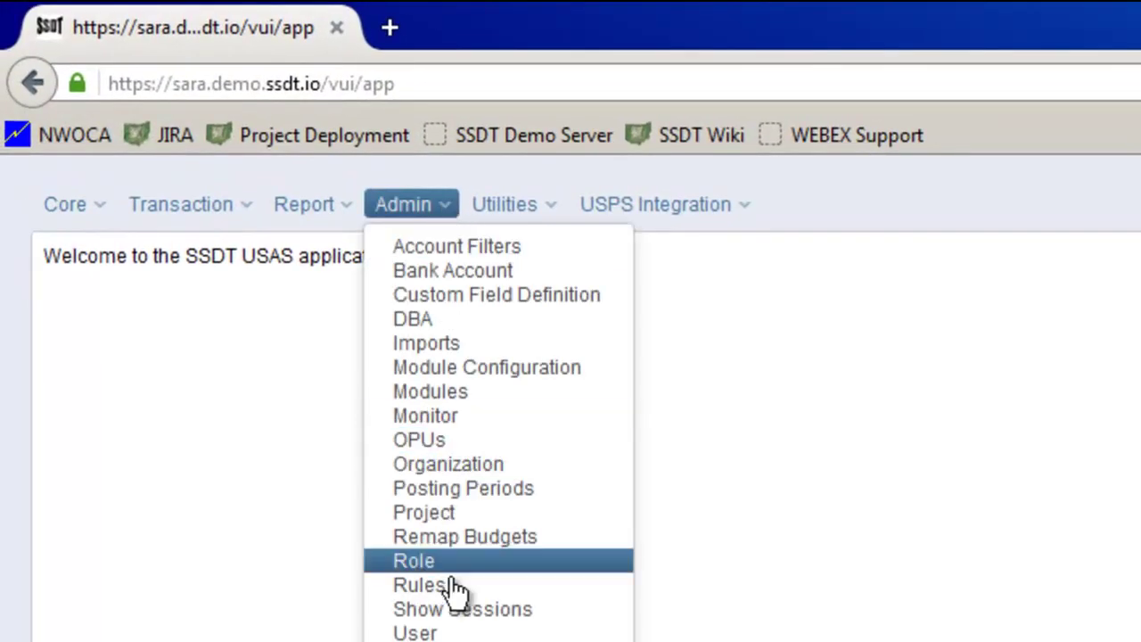
{"action": "left_click", "coordinate": [433, 633]}
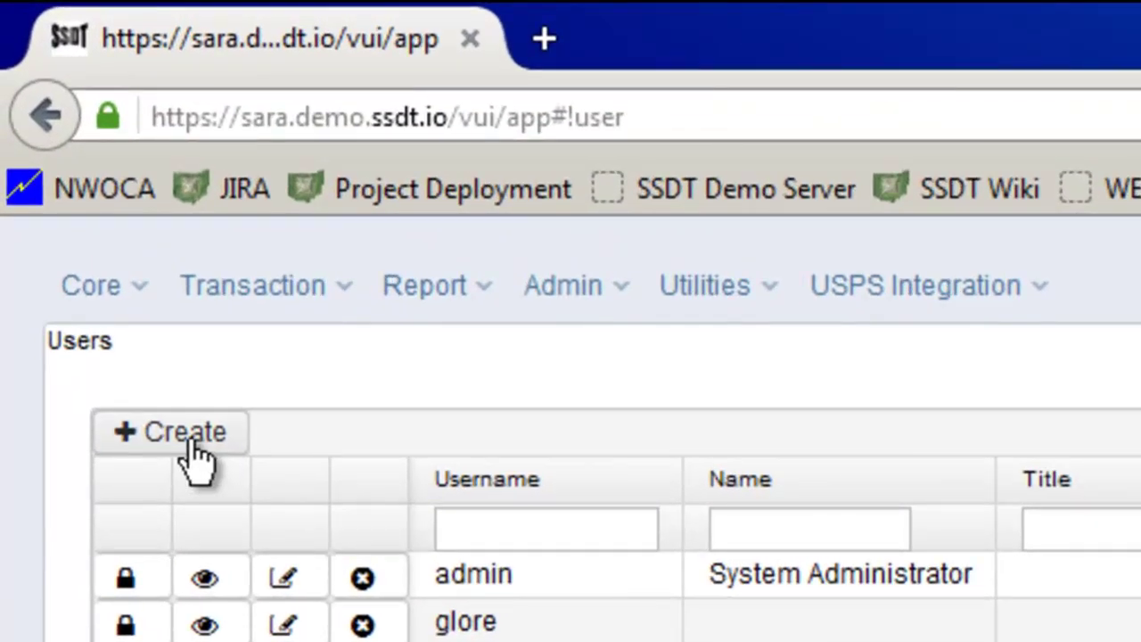
{"action": "left_click", "coordinate": [198, 455]}
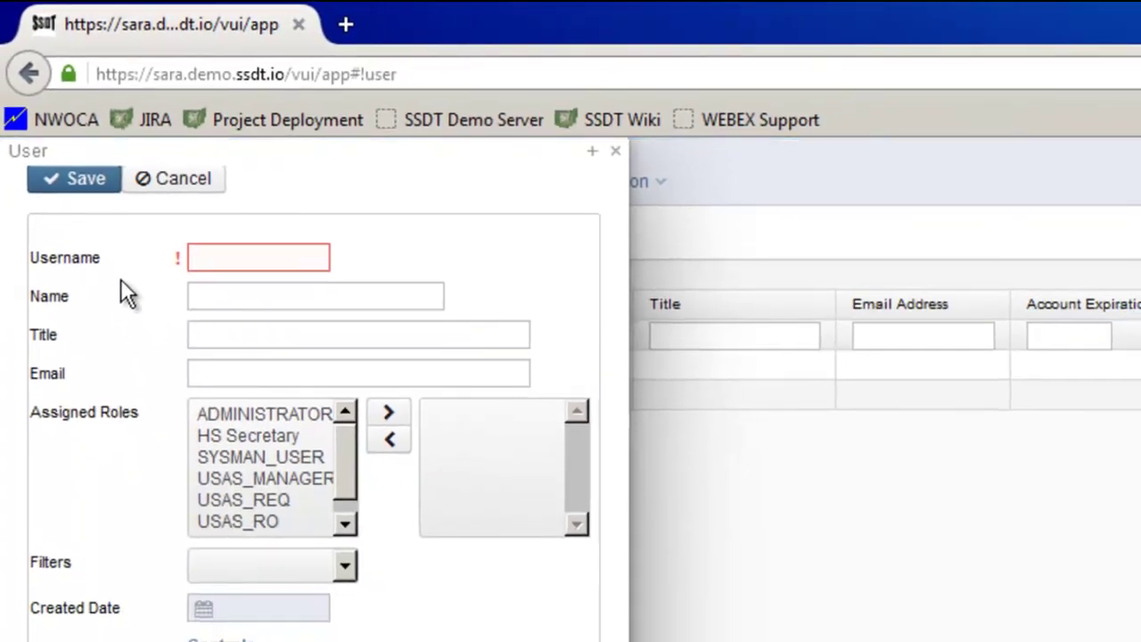
Enter username sample_ms, the user's full name, title HS Secretary, and the user's e-mail address.
{"action": "left_click", "coordinate": [228, 267]}
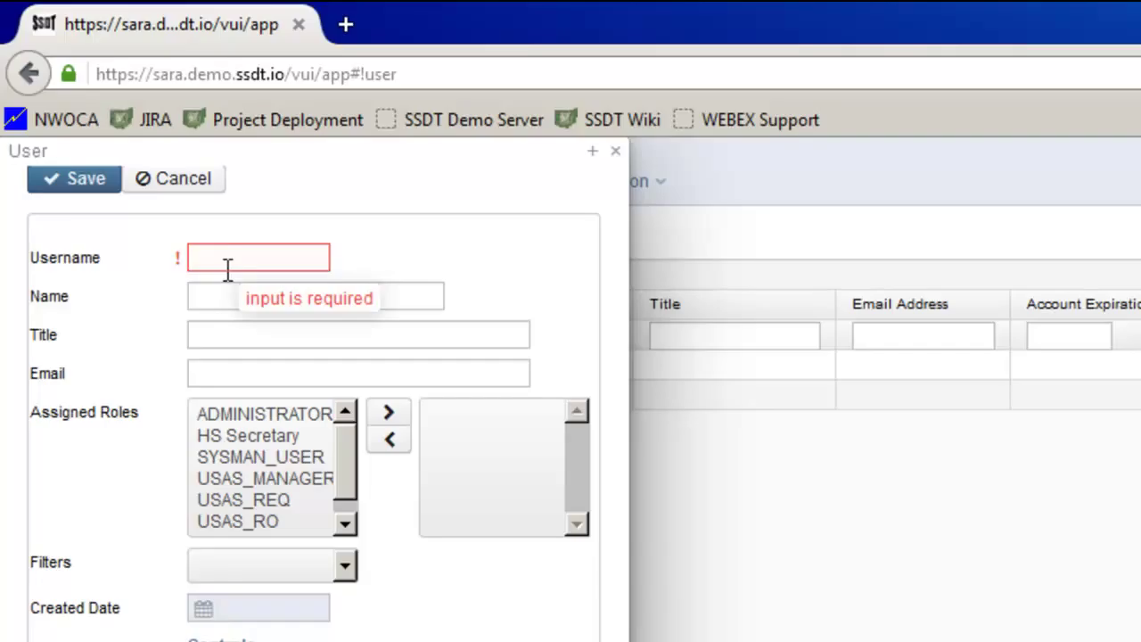
{"action": "left_click", "coordinate": [227, 258]}
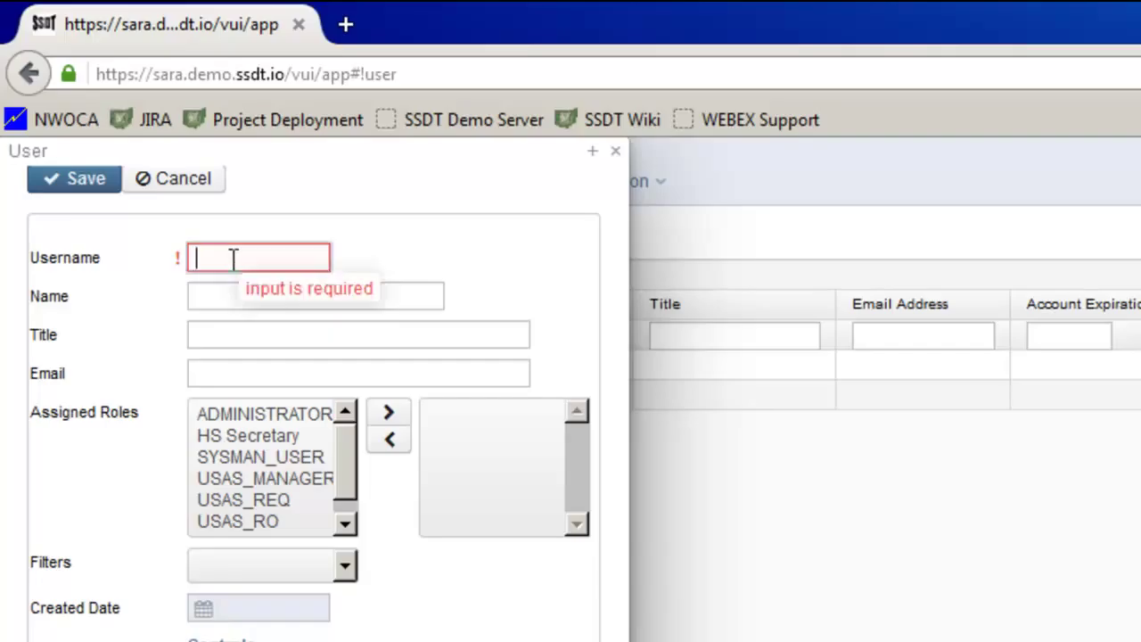
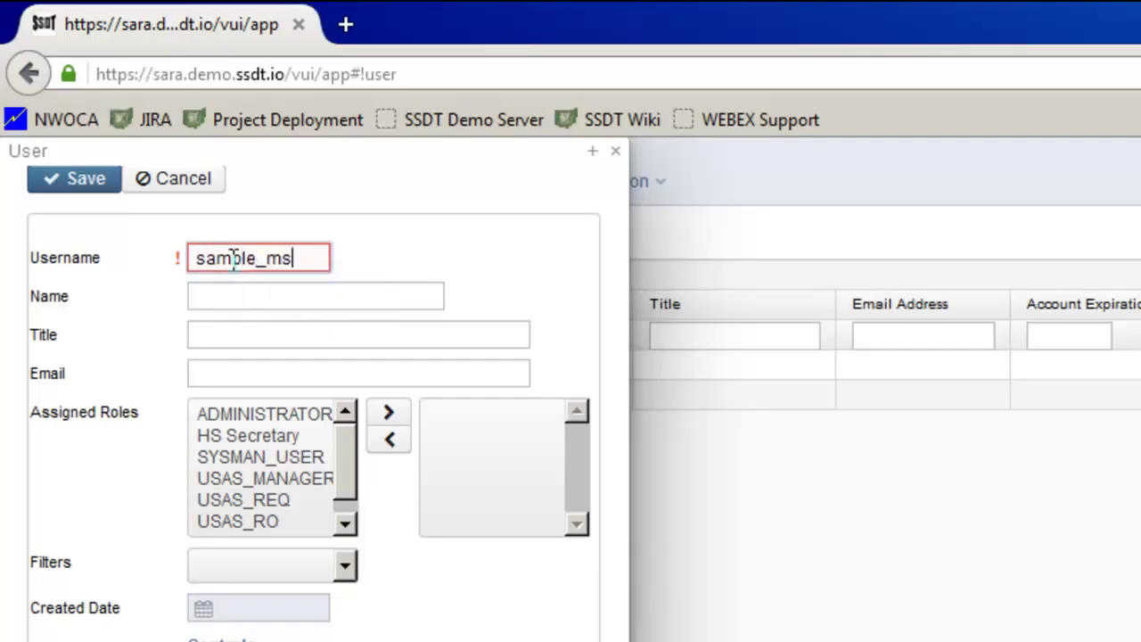
{"action": "key", "text": "Tab"}
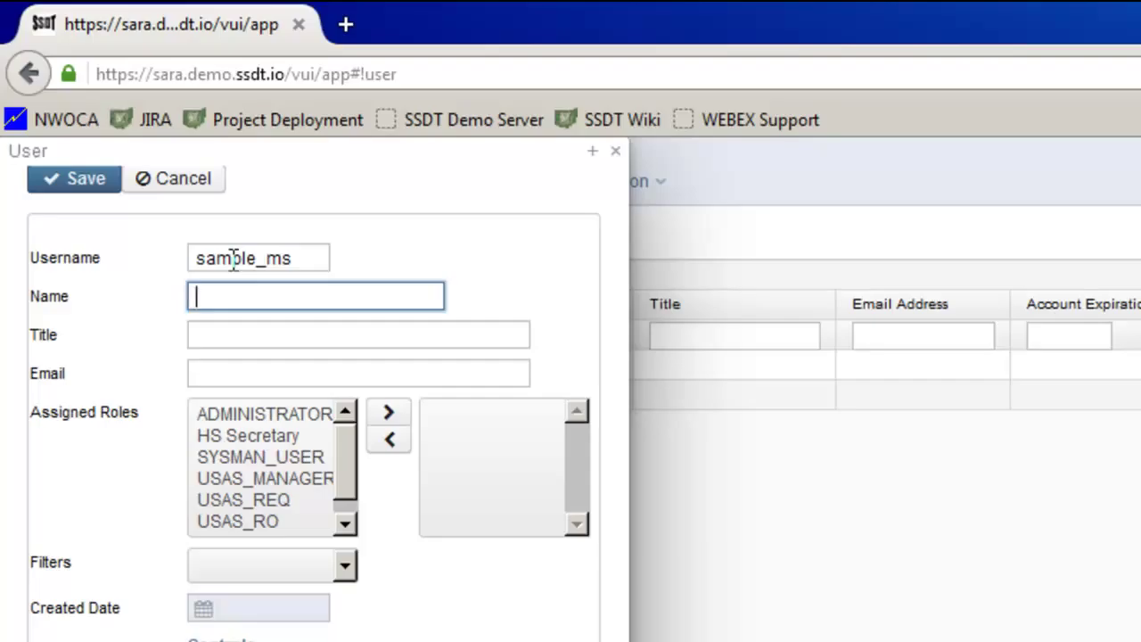
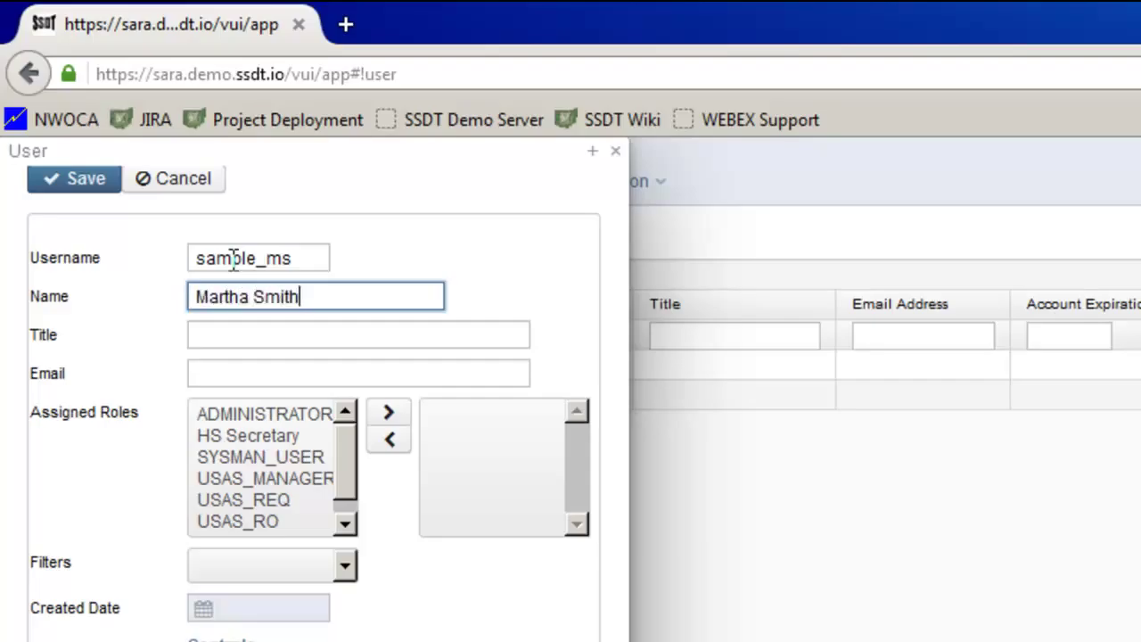
{"action": "key", "text": "Tab"}
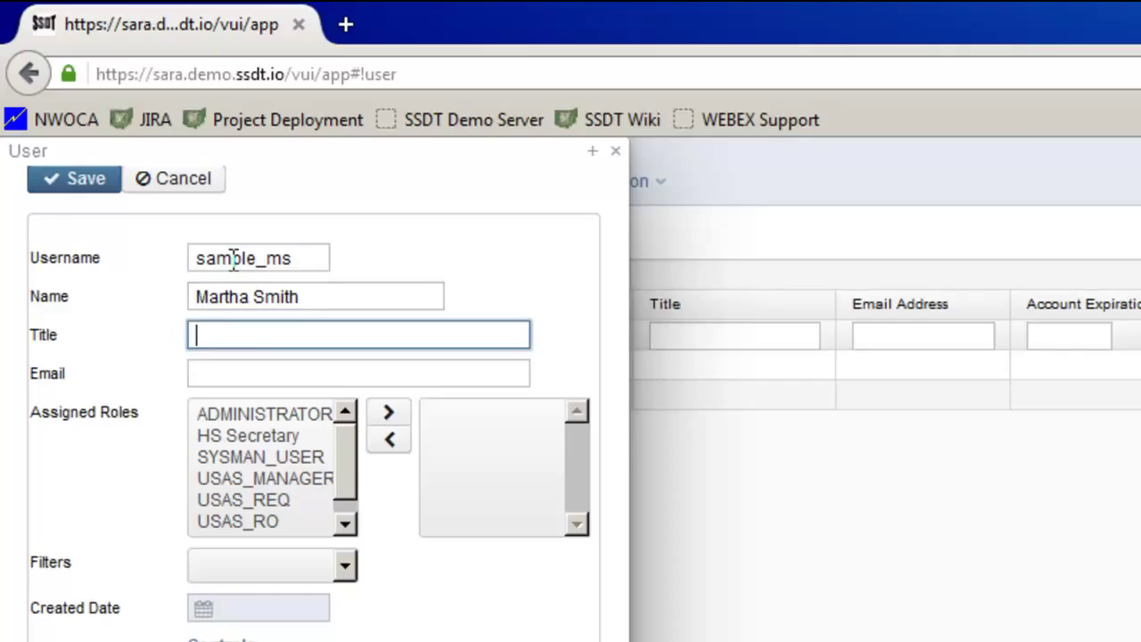
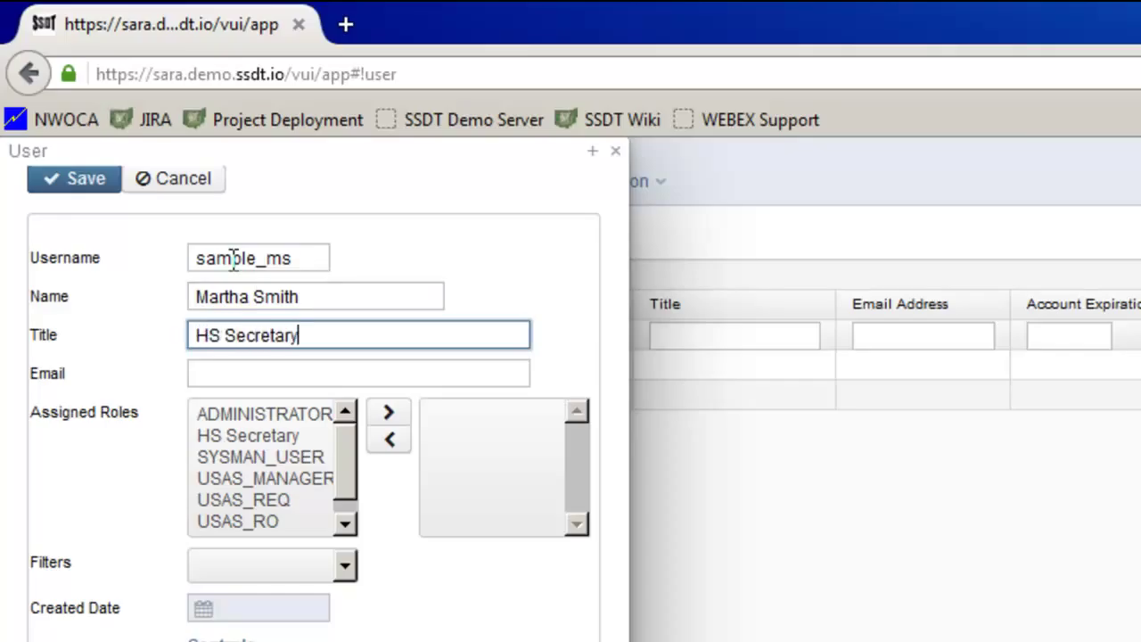
{"action": "key", "text": "Tab"}
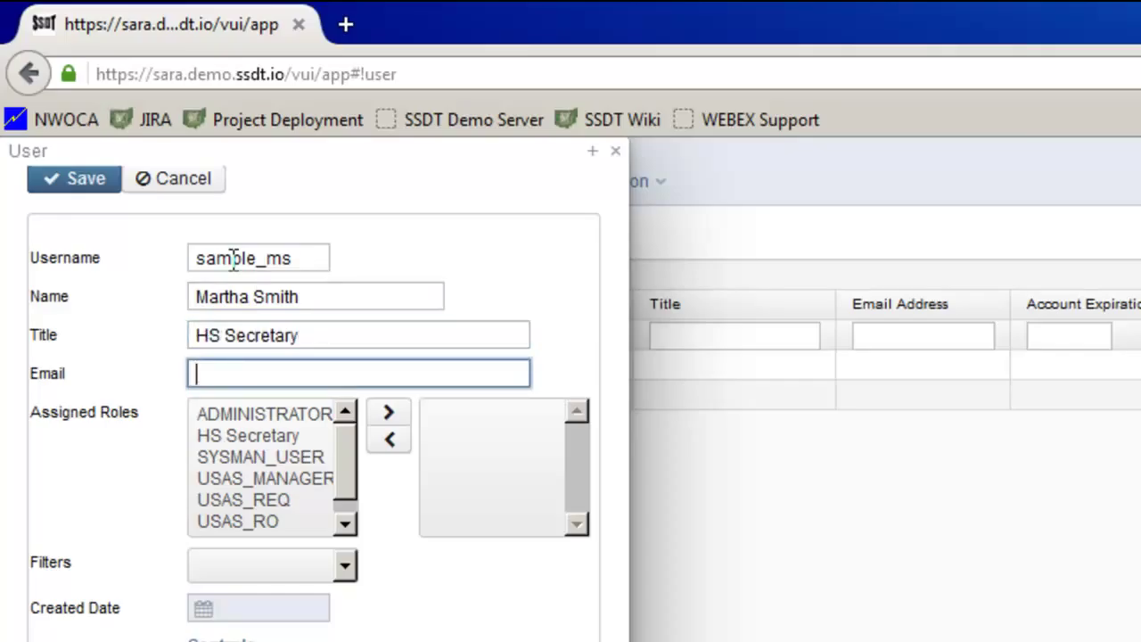
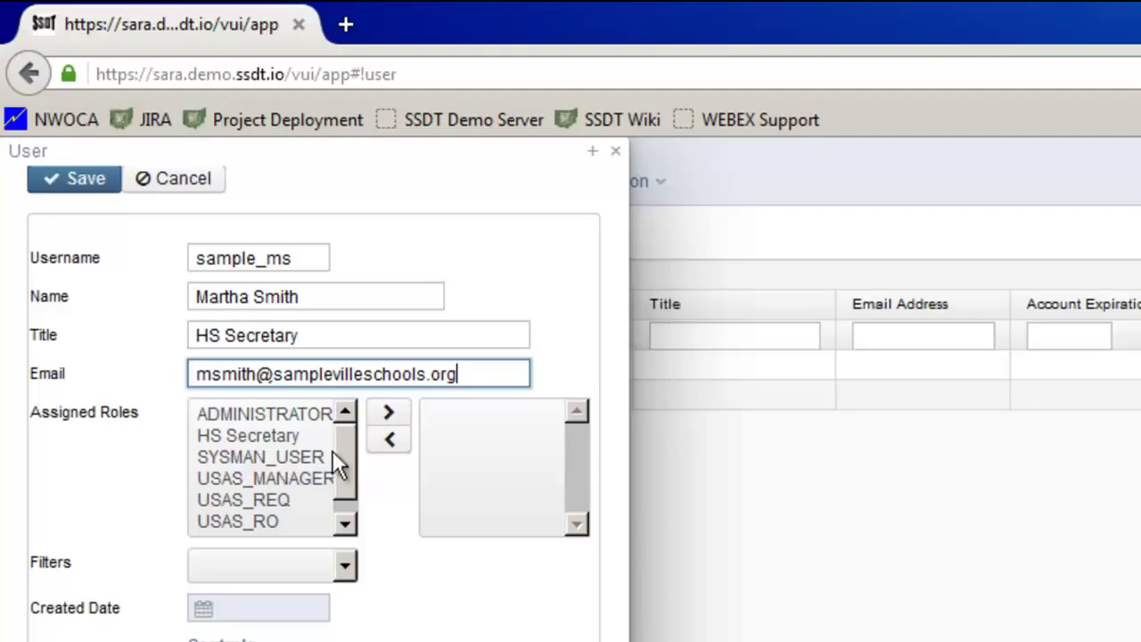
Move the HS Secretary role into the new user's assigned roles.
{"action": "left_click_drag", "start_coordinate": [340, 450], "coordinate": [336, 455]}
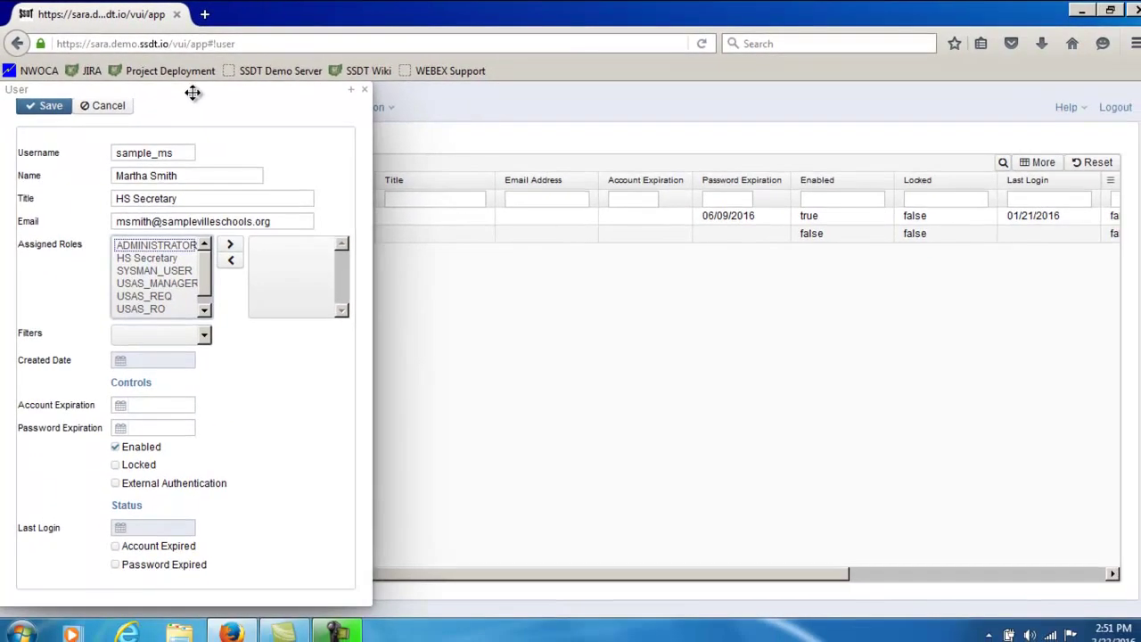
{"action": "left_click_drag", "start_coordinate": [267, 132], "coordinate": [961, 152]}
{"action": "left_click_drag", "start_coordinate": [686, 108], "coordinate": [952, 109]}
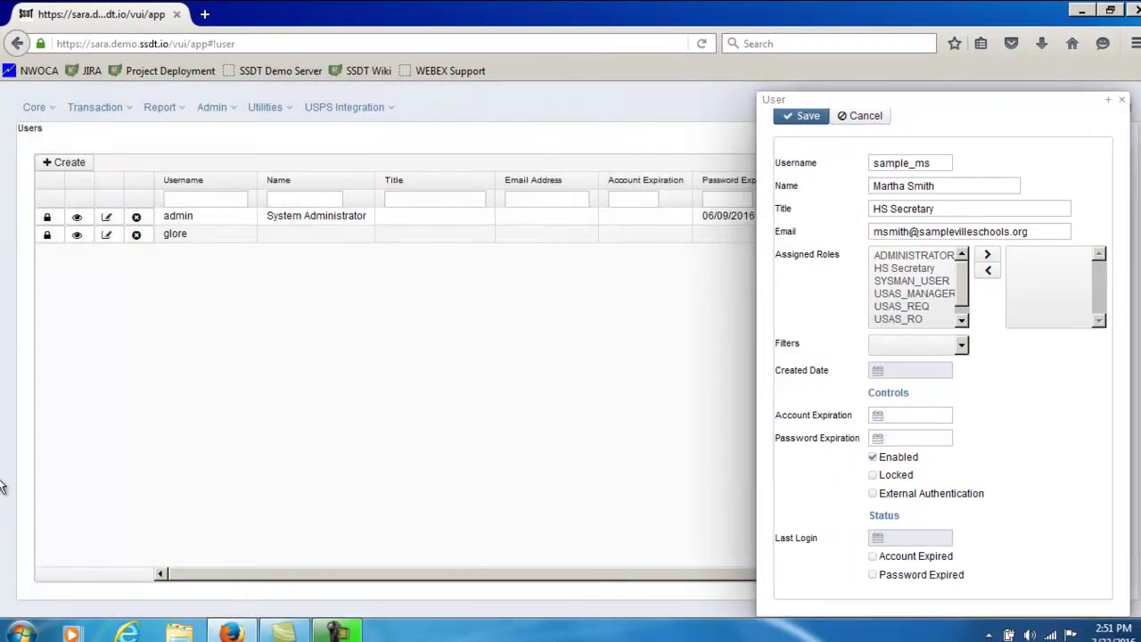
{"action": "left_click", "coordinate": [212, 107]}
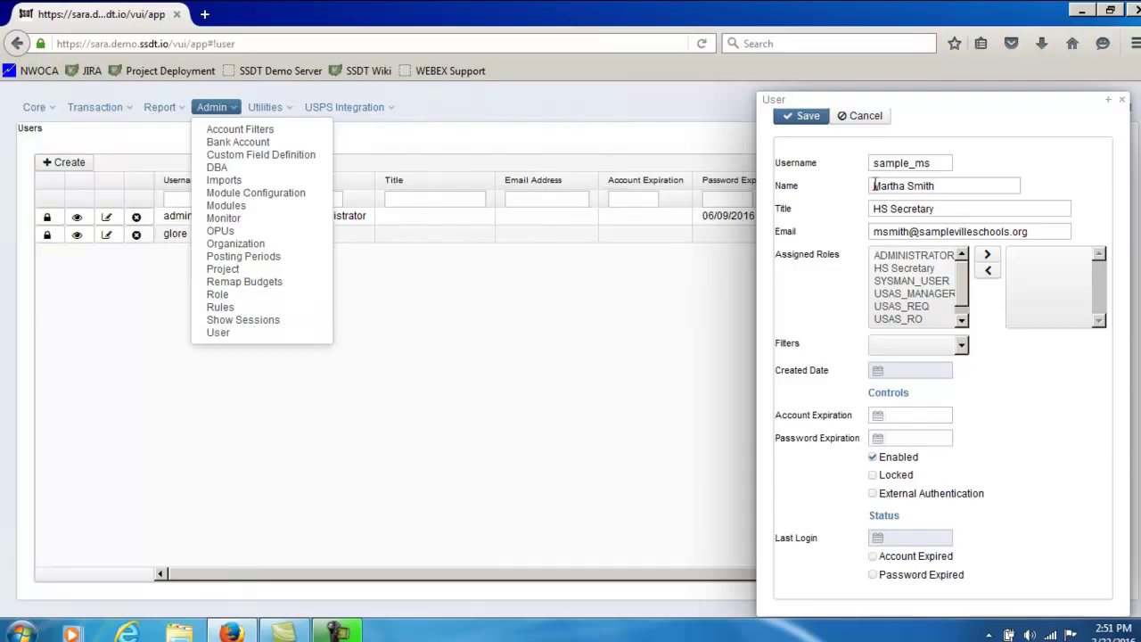
{"action": "left_click_drag", "start_coordinate": [924, 103], "coordinate": [331, 79]}
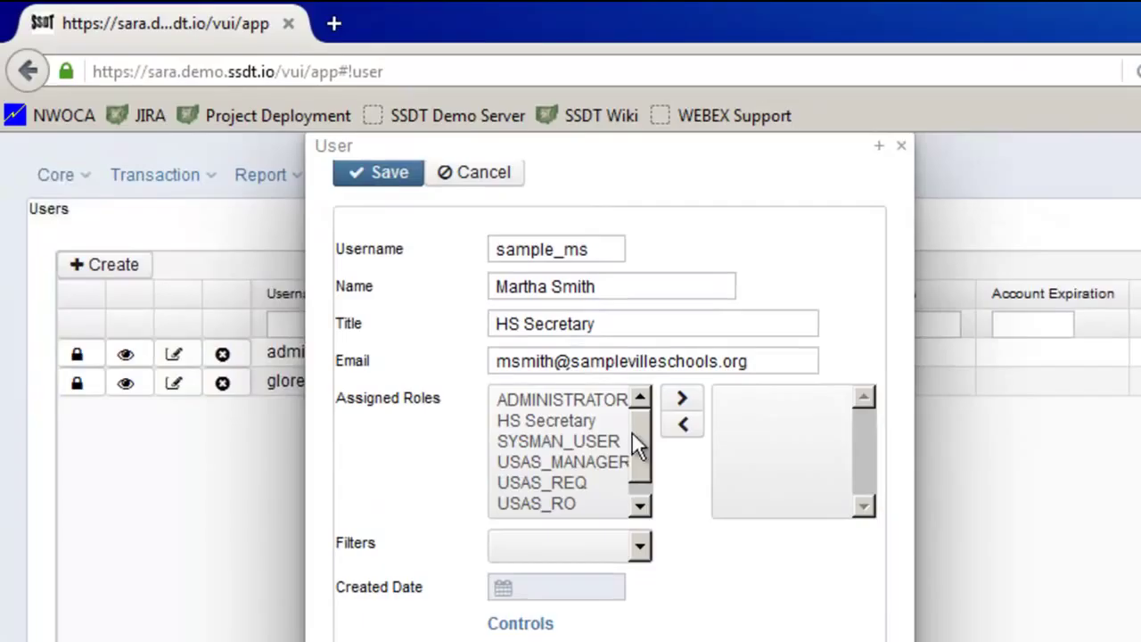
{"action": "left_click", "coordinate": [565, 420]}
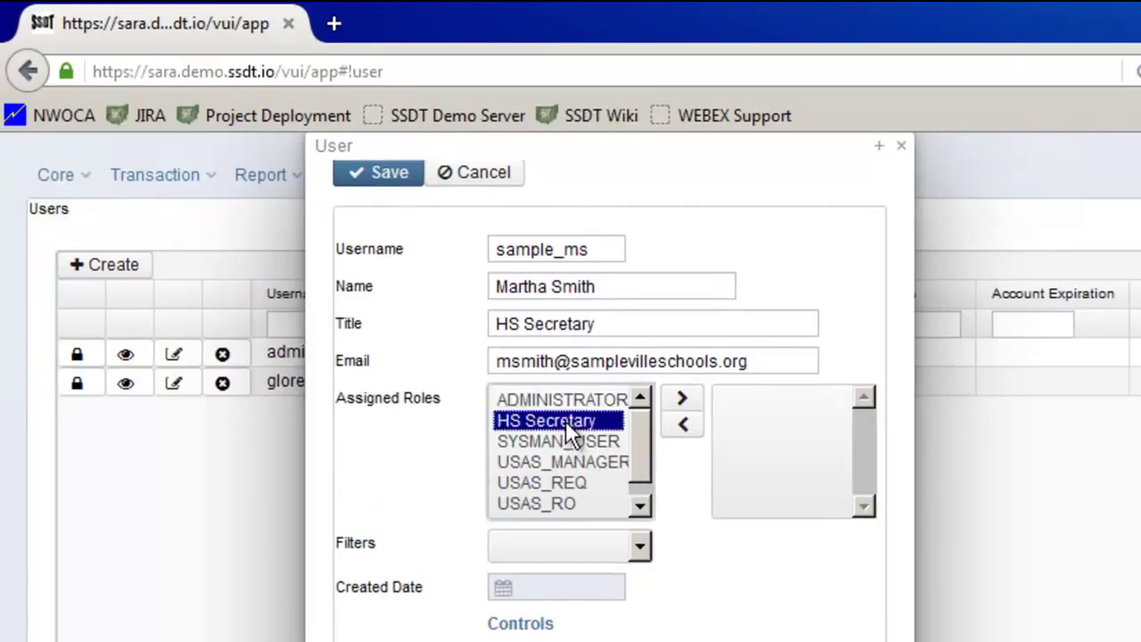
{"action": "double_click", "coordinate": [566, 420]}
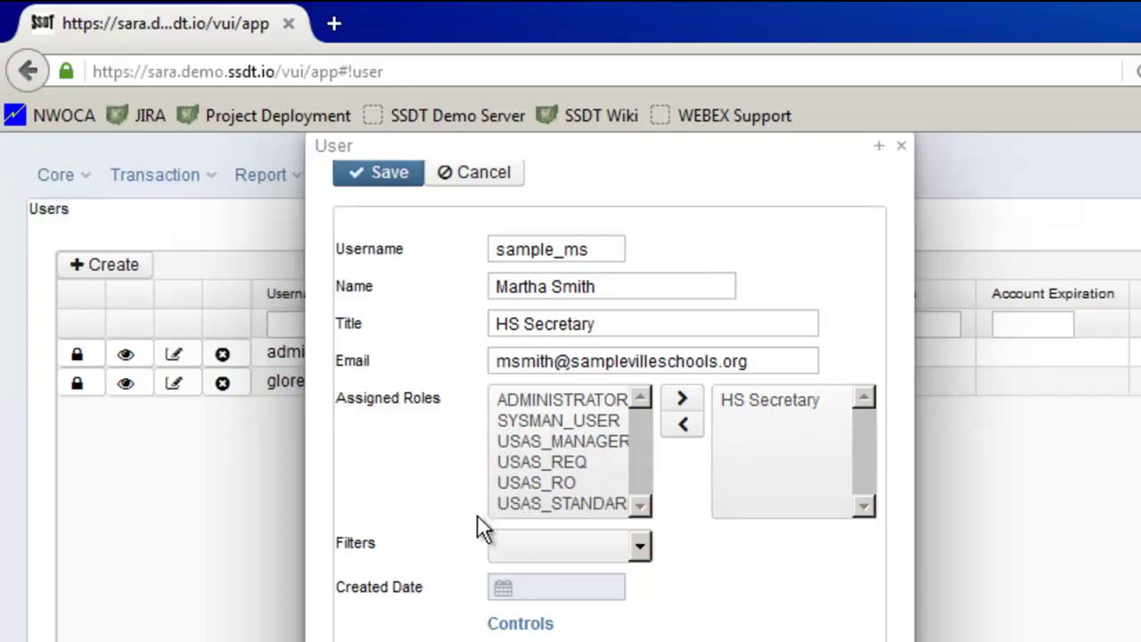
Set the user's account filter to HS Secretary and save the new user.
{"action": "left_click", "coordinate": [638, 546]}
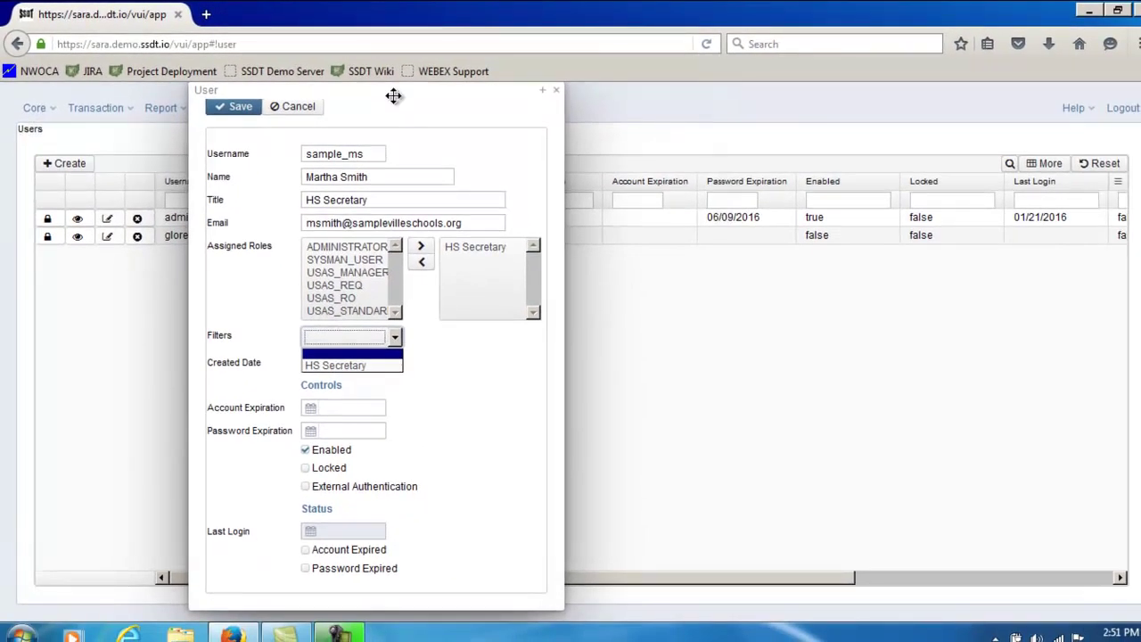
{"action": "left_click_drag", "start_coordinate": [394, 95], "coordinate": [741, 99]}
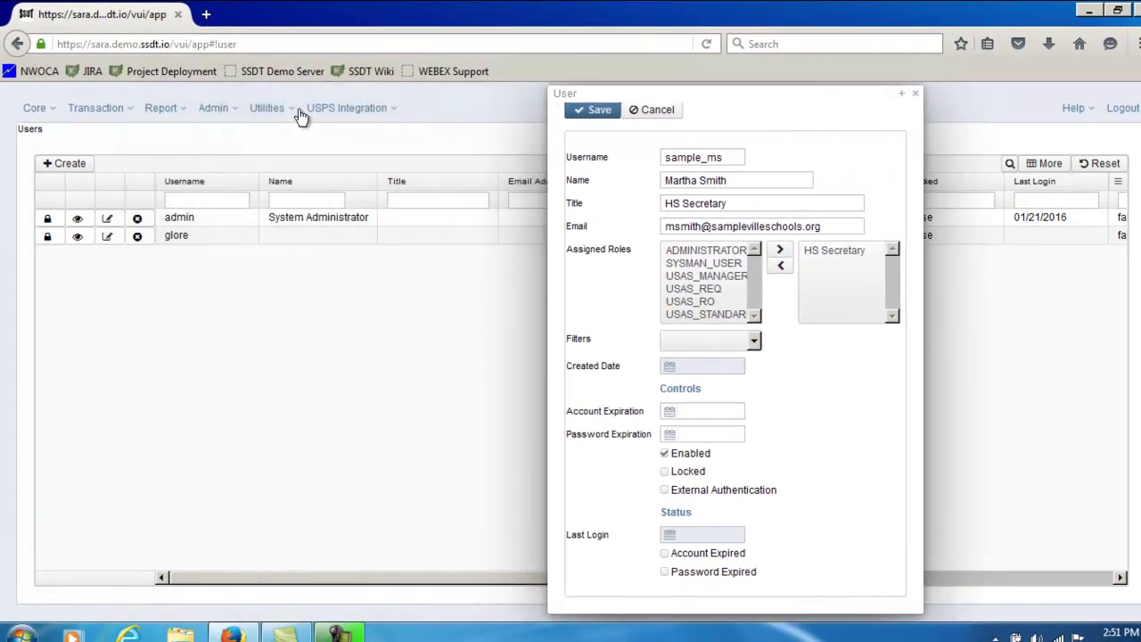
{"action": "left_click", "coordinate": [237, 112]}
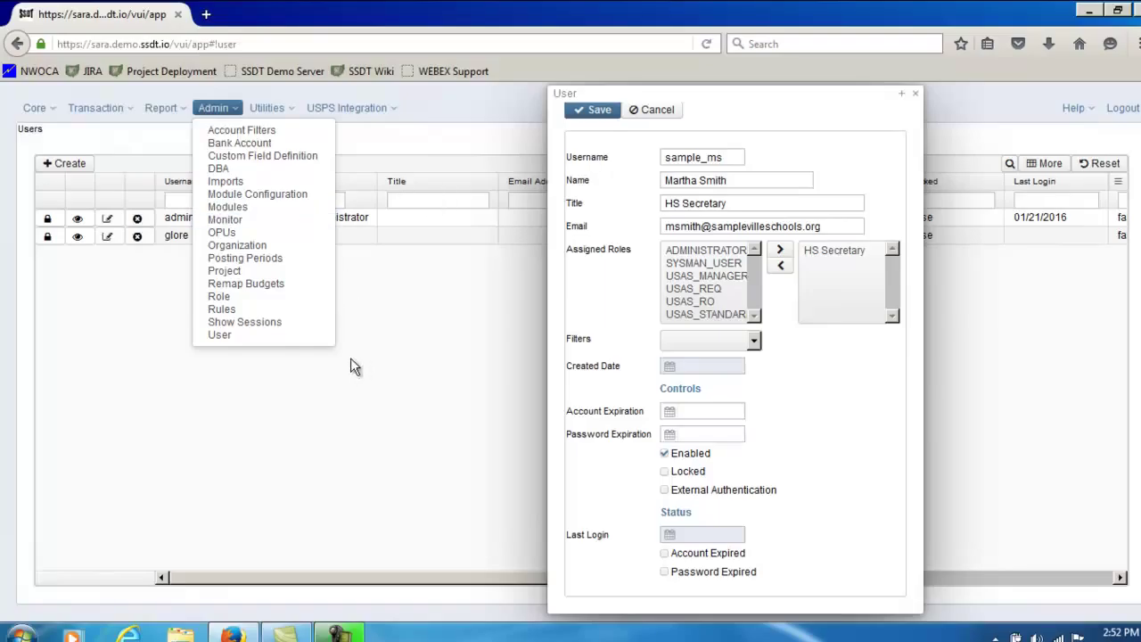
{"action": "left_click_drag", "start_coordinate": [718, 100], "coordinate": [401, 84]}
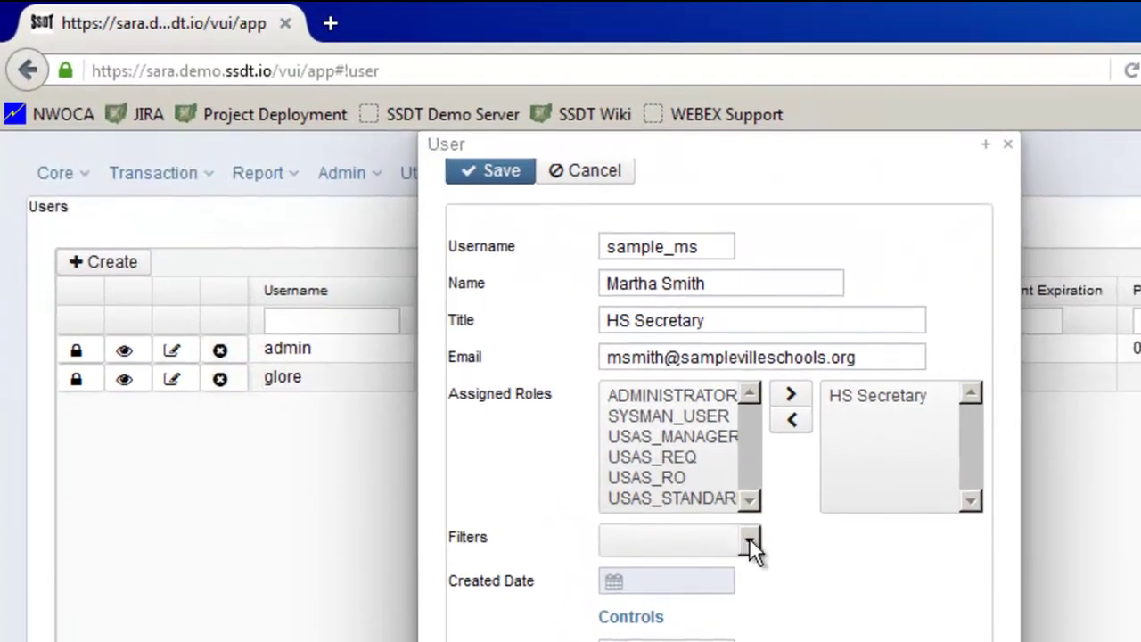
{"action": "left_click", "coordinate": [749, 540]}
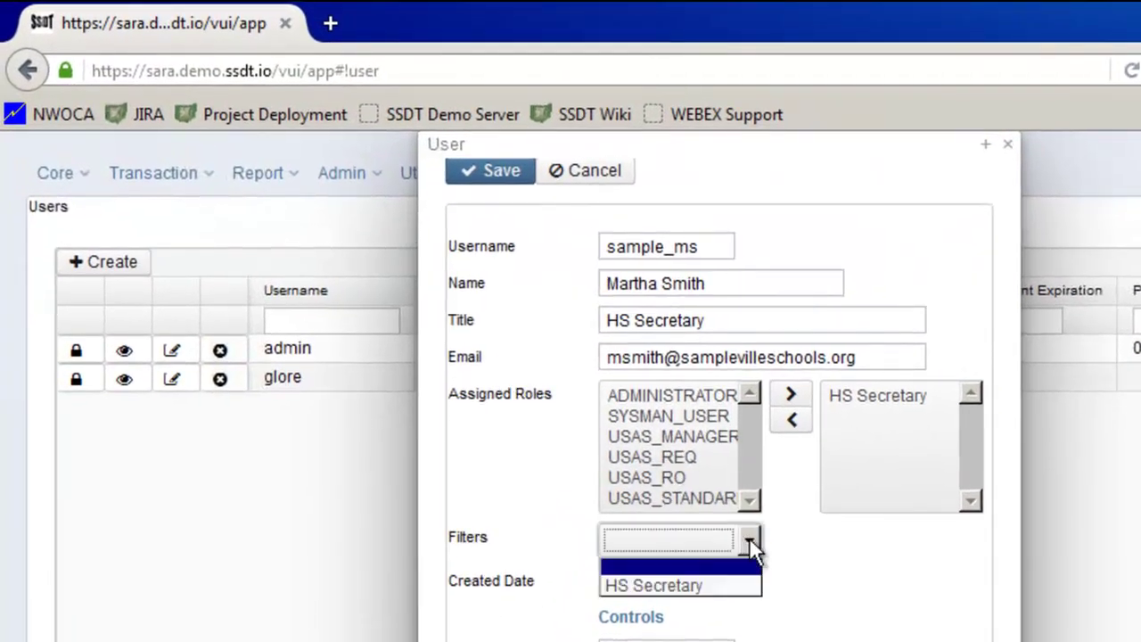
{"action": "left_click", "coordinate": [698, 589]}
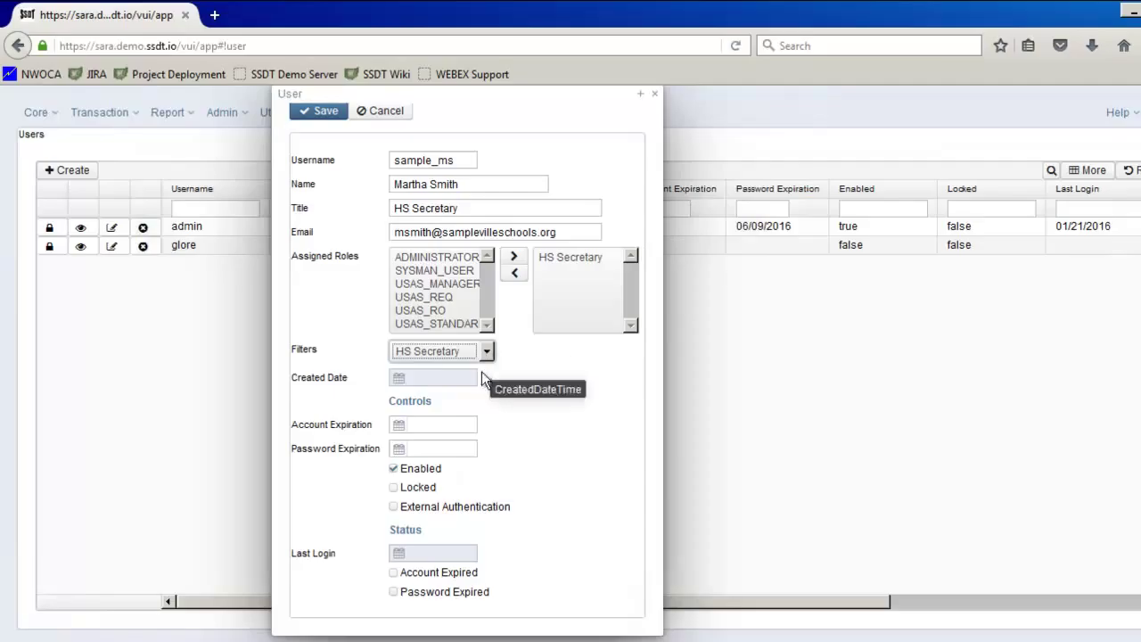
{"action": "left_click", "coordinate": [319, 114]}
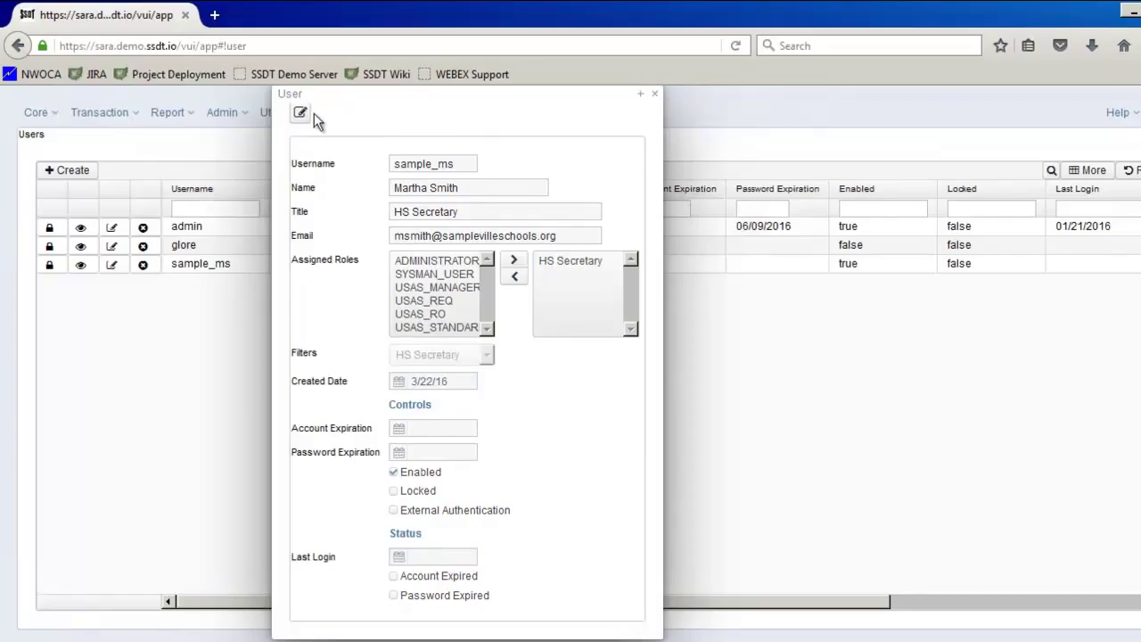
Close the user details back to the Users grid and open sample_ms's password change.
{"action": "left_click", "coordinate": [655, 95]}
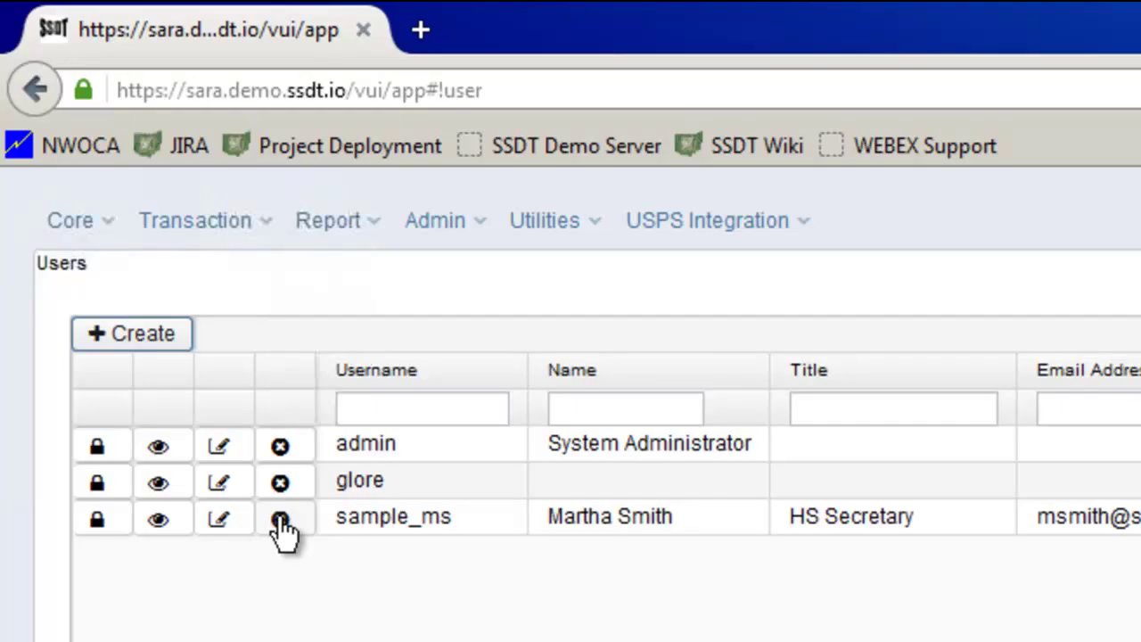
{"action": "left_click", "coordinate": [98, 519]}
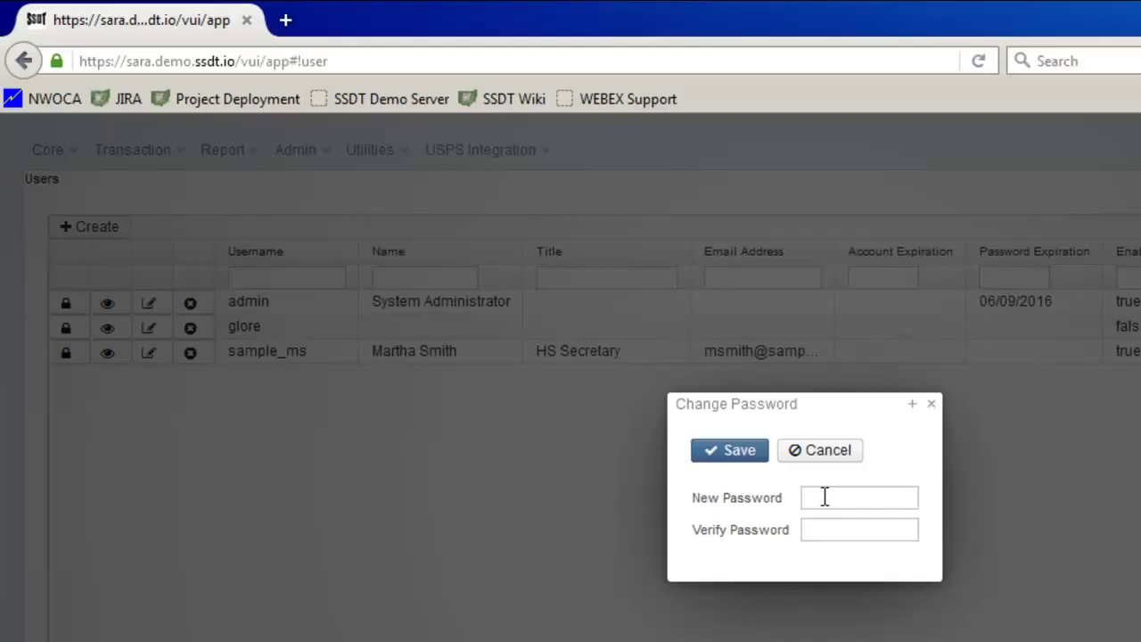
Enter the new password and retype it in the verify password field.
{"action": "left_click", "coordinate": [825, 497]}
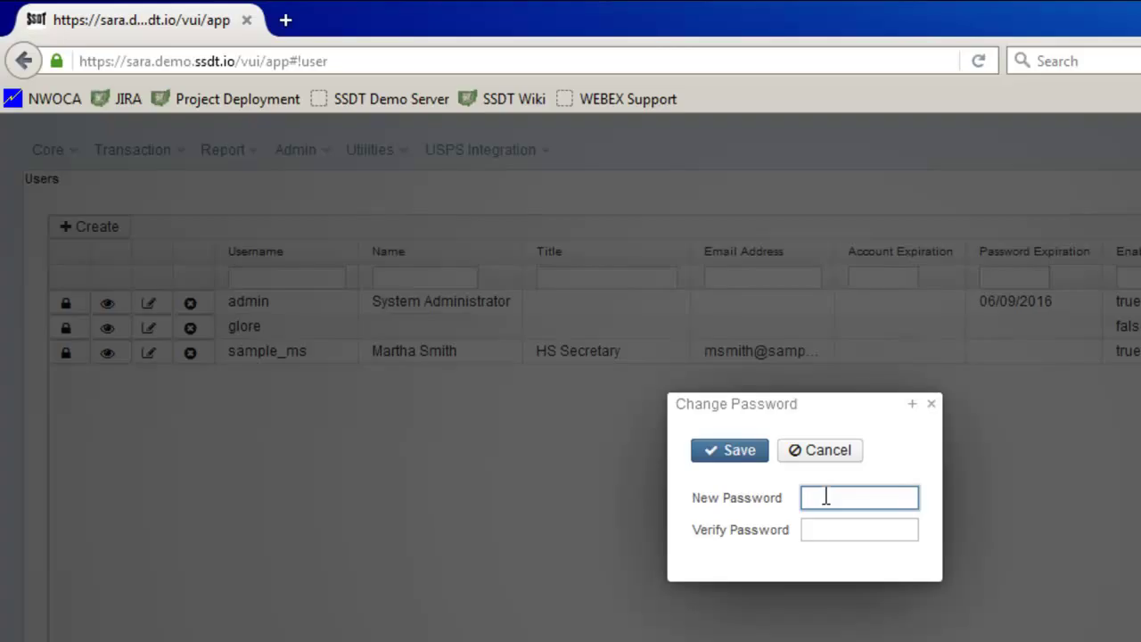
{"action": "type", "text": "•••••••••"}
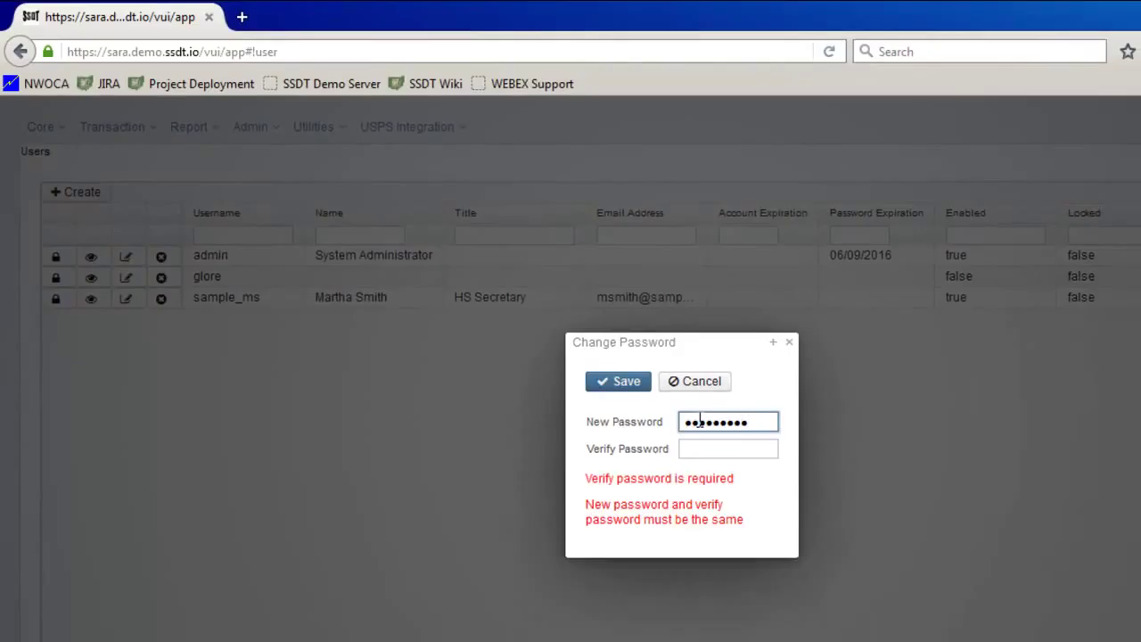
{"action": "key", "text": "Tab"}
{"action": "type", "text": "•••••••••"}
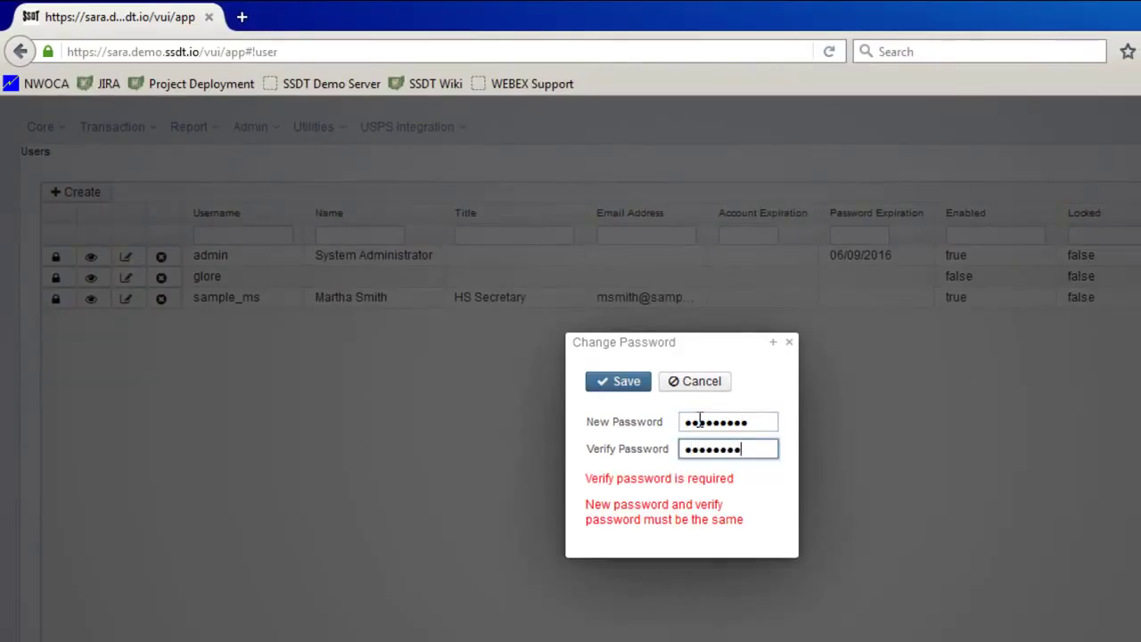
{"action": "type", "text": "•"}
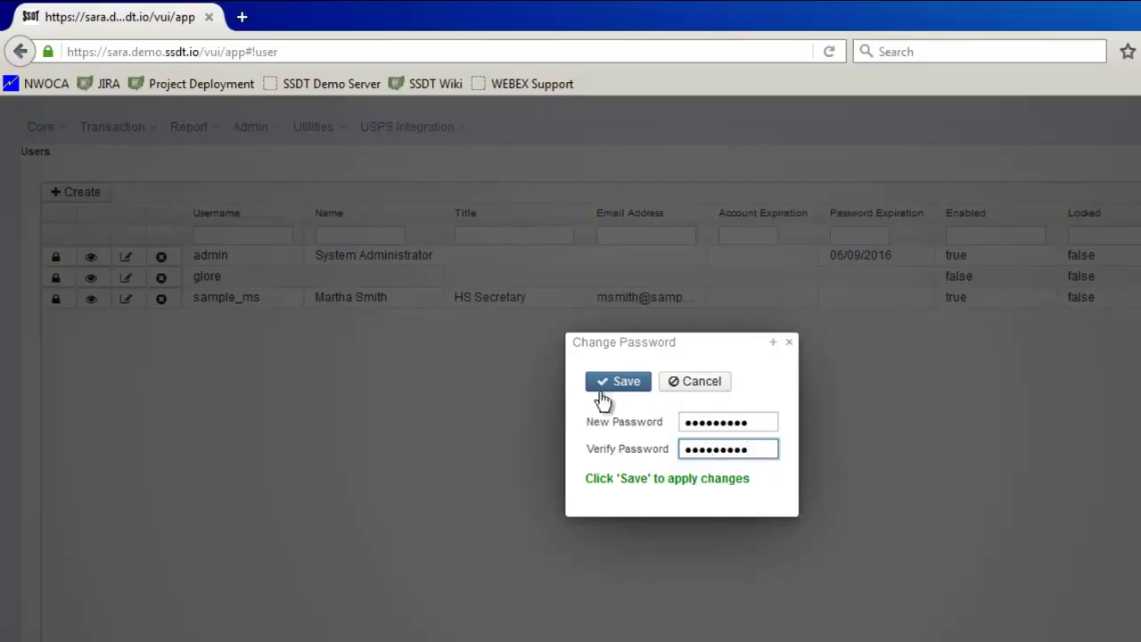
Save sample_ms's new password, expiring 06/20/2016, and show the Utilities menu.
{"action": "left_click", "coordinate": [616, 385]}
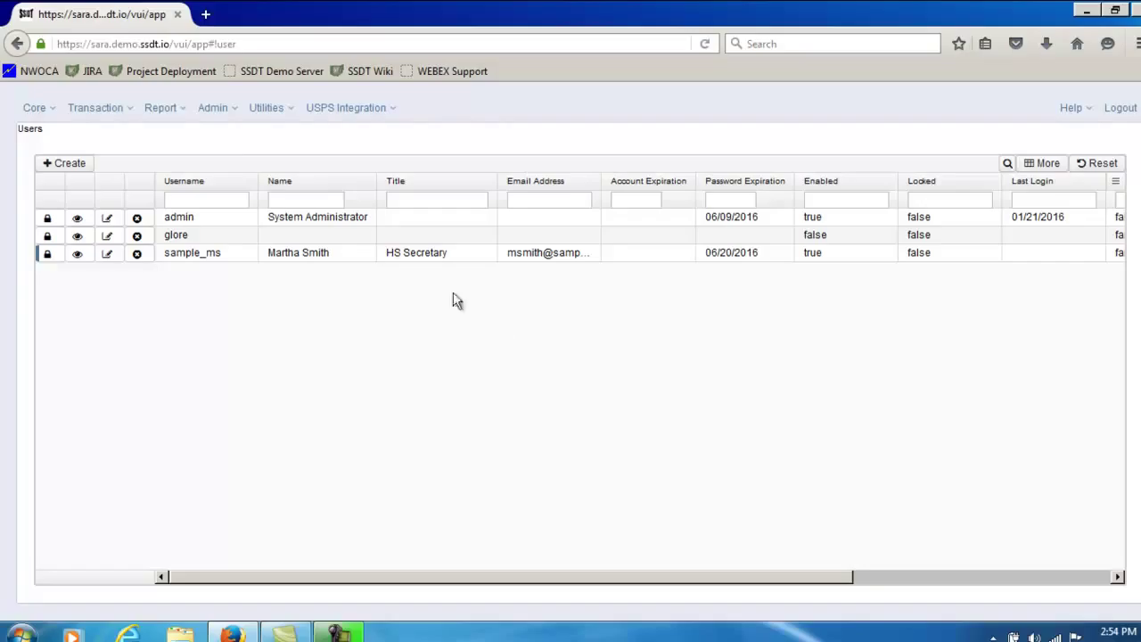
{"action": "left_click", "coordinate": [295, 112]}
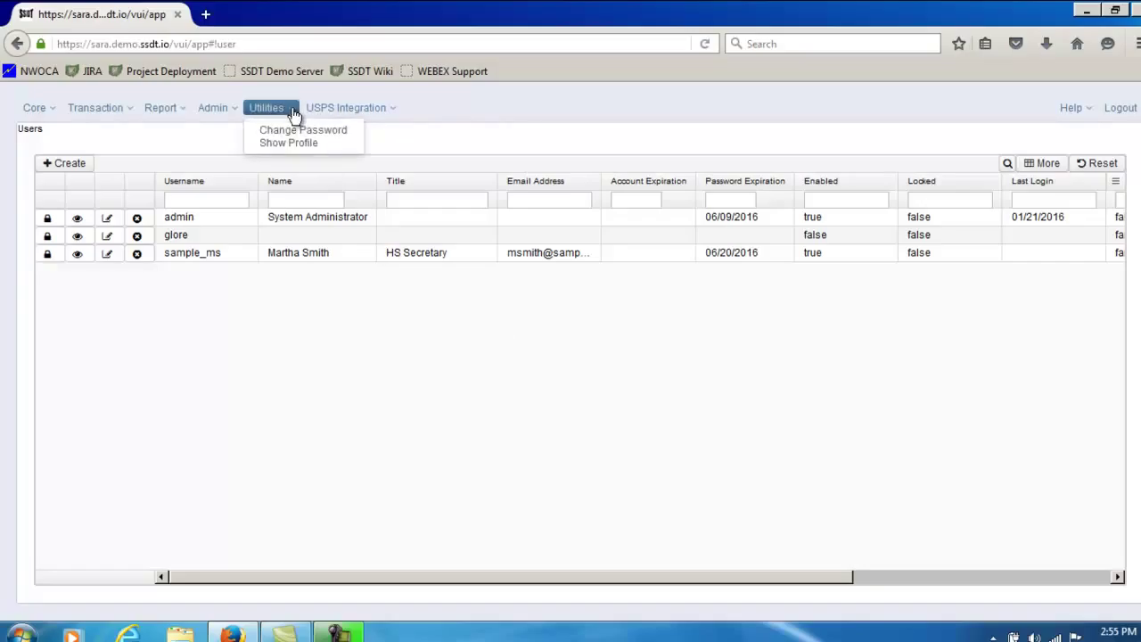